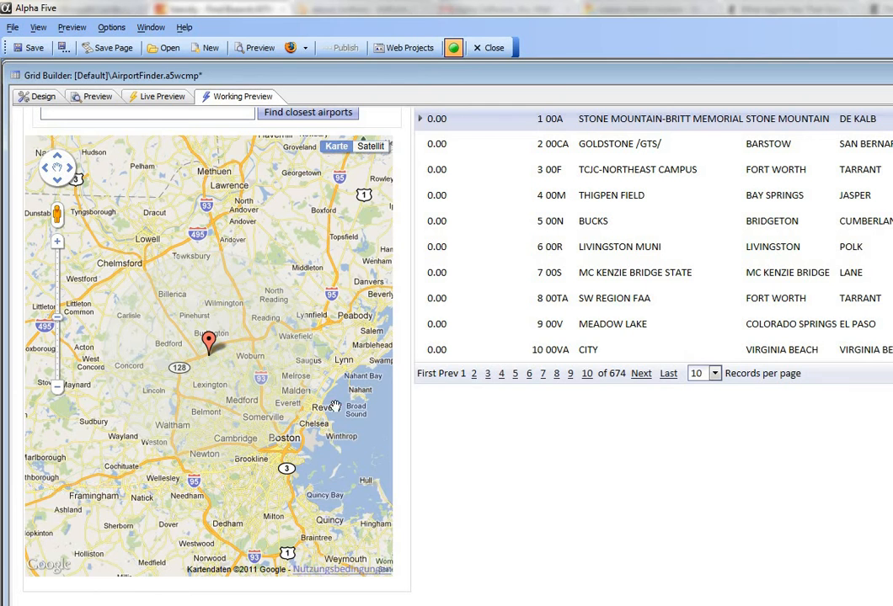
# Check the toolbar position setting in the AirportFinder grid's search properties.
pyautogui.scroll(1, 278, 210)
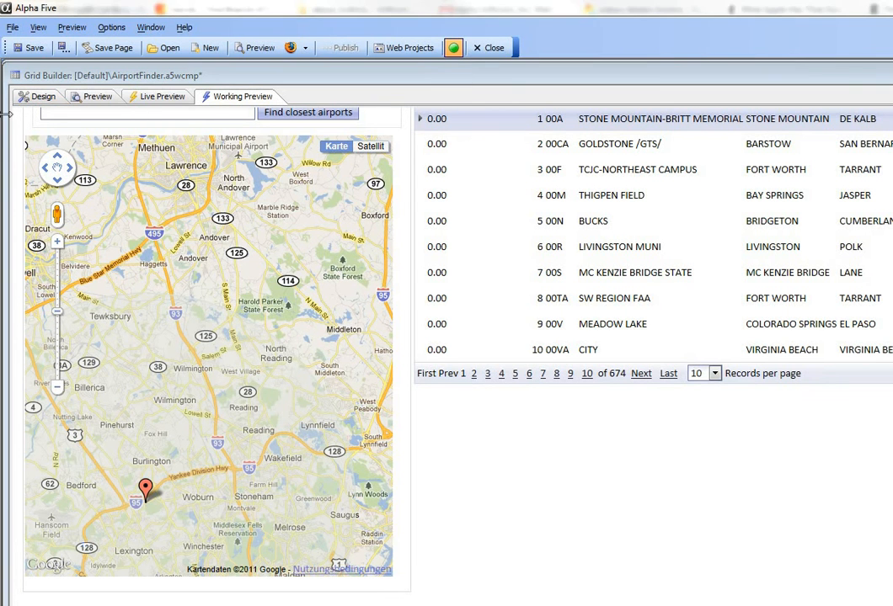
pyautogui.click(30, 99)
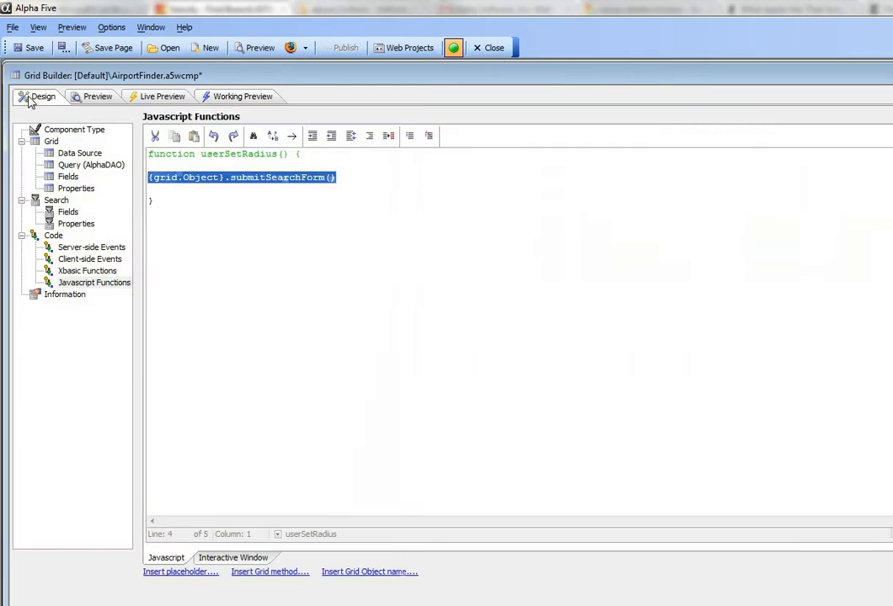
pyautogui.click(76, 224)
pyautogui.click(196, 293)
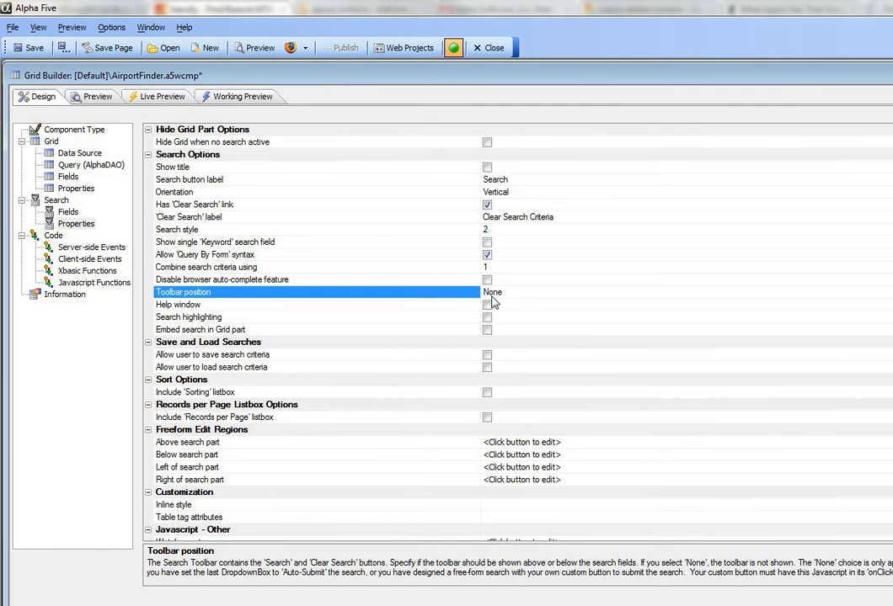
# Check the row label of the Location search field and view the map search in the working preview.
pyautogui.click(66, 212)
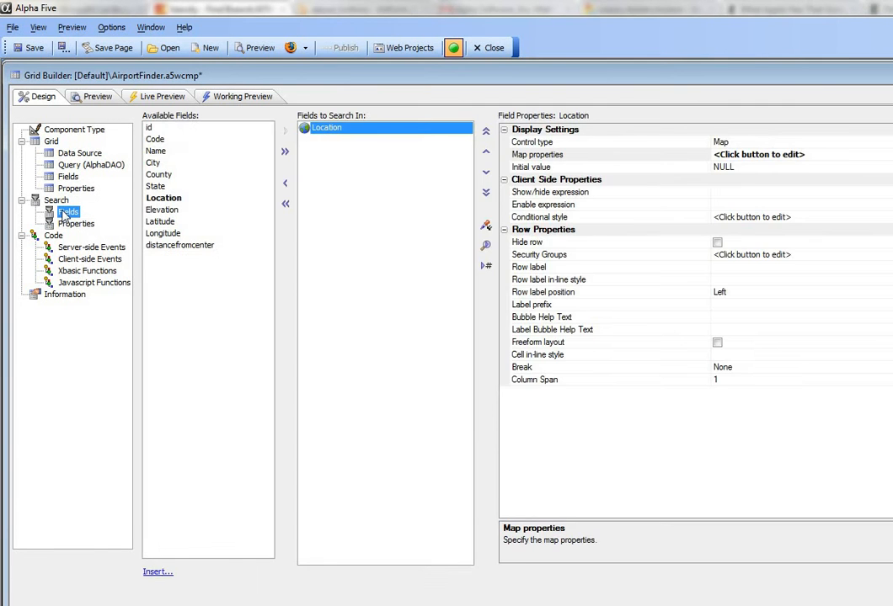
pyautogui.click(523, 267)
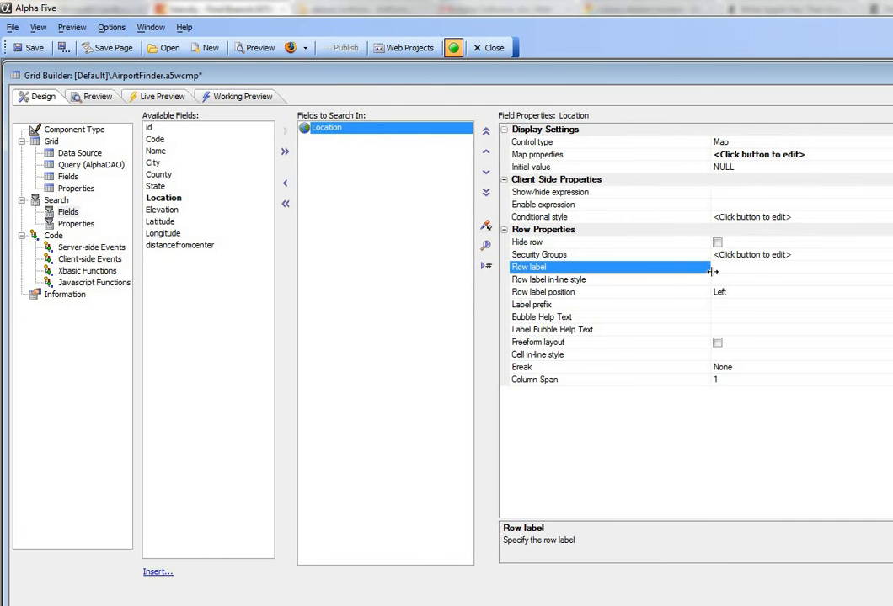
pyautogui.click(216, 99)
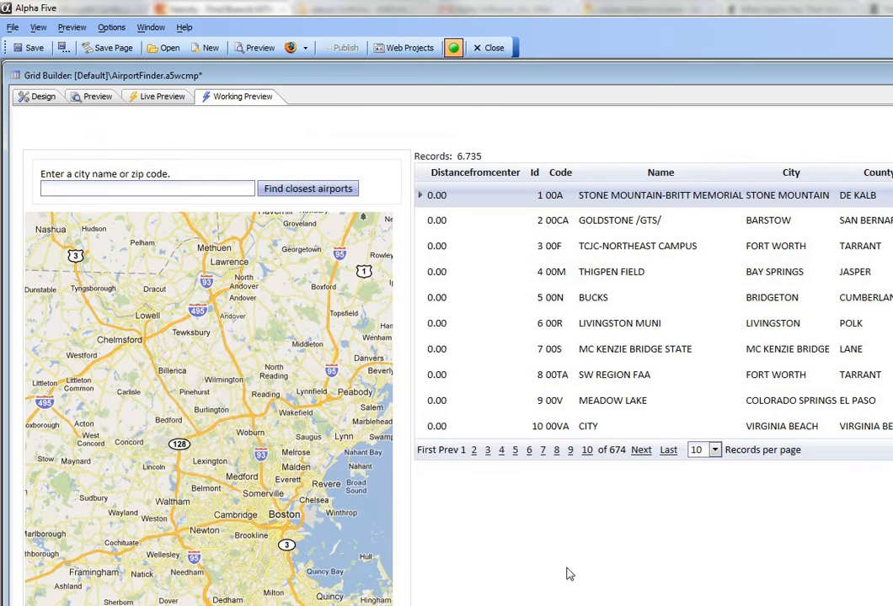
pyautogui.scroll(-2, 69, 593)
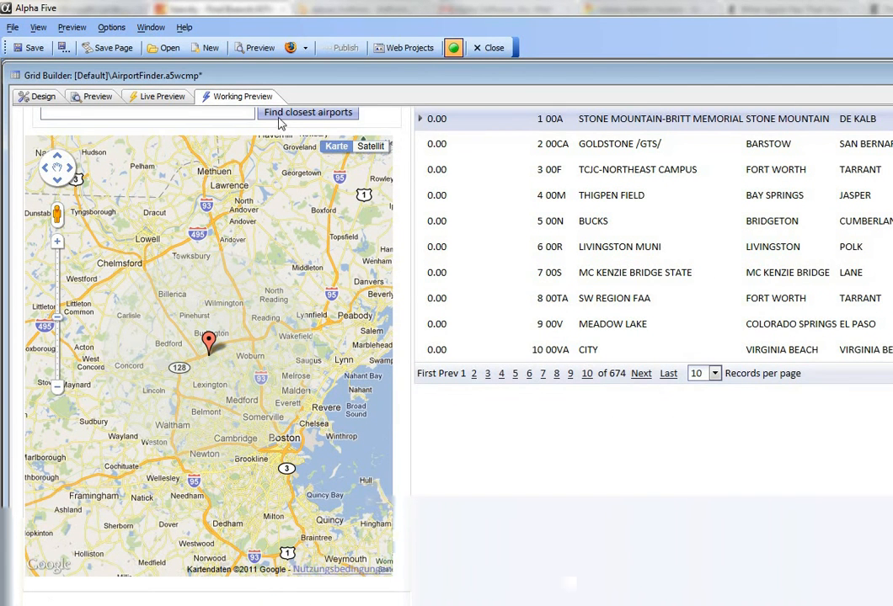
# Examine the customized map toolbar template in the Location search field's map properties, including the centerMapPrompt placeholder.
pyautogui.click(31, 99)
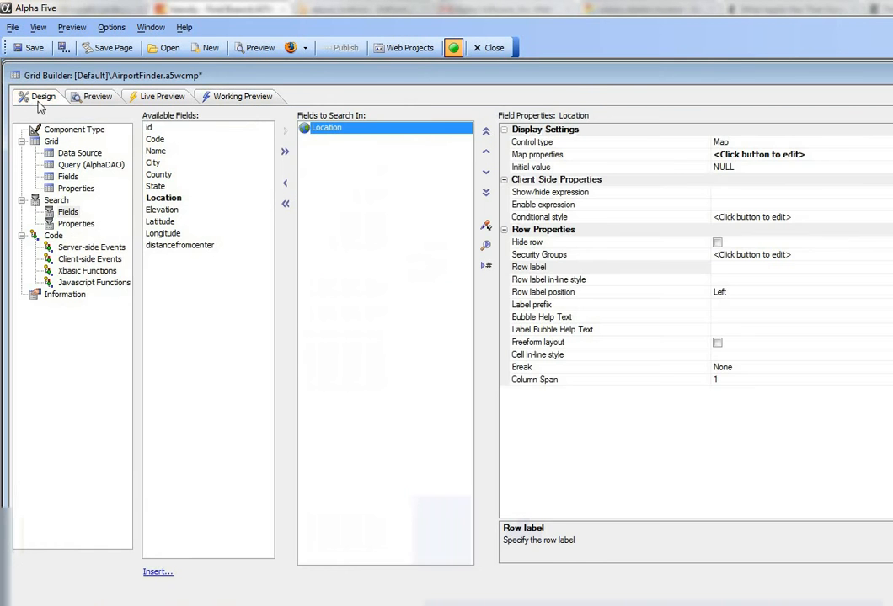
pyautogui.click(595, 156)
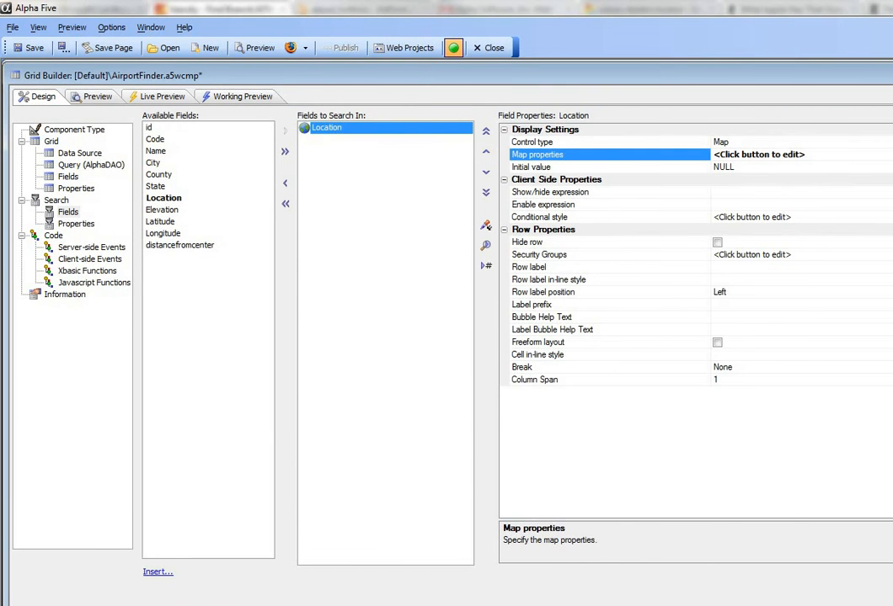
pyautogui.click(890, 155)
pyautogui.moveTo(581, 137); pyautogui.dragTo(398, 91)
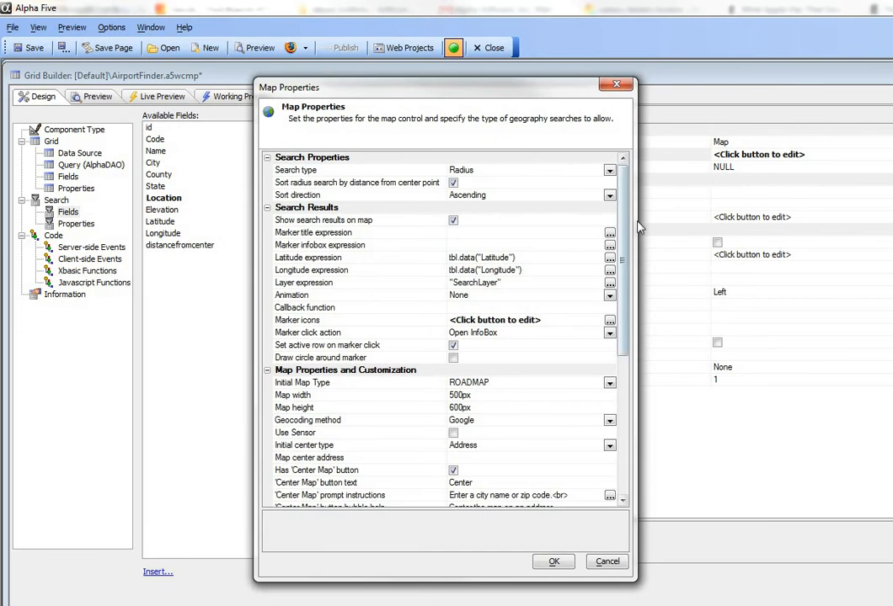
pyautogui.scroll(-7, 638, 225)
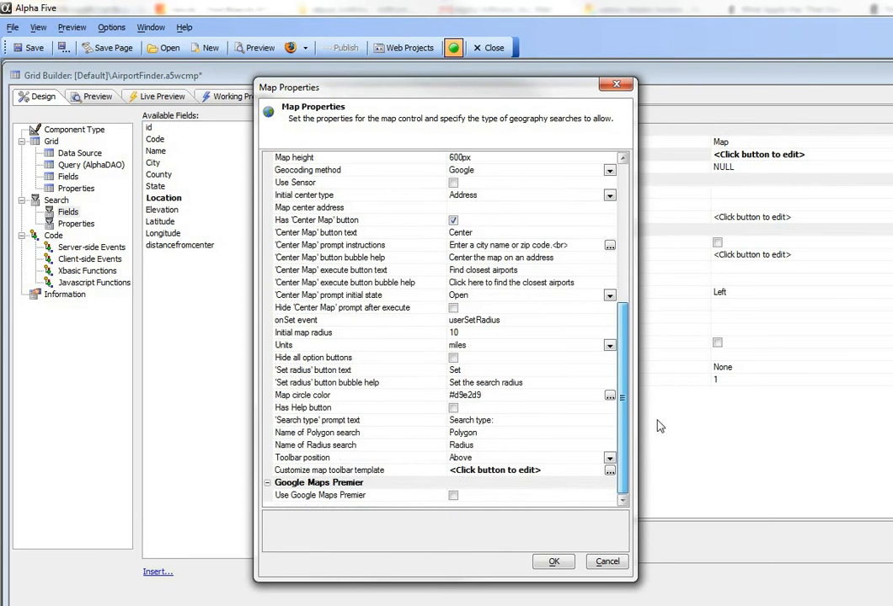
pyautogui.click(290, 471)
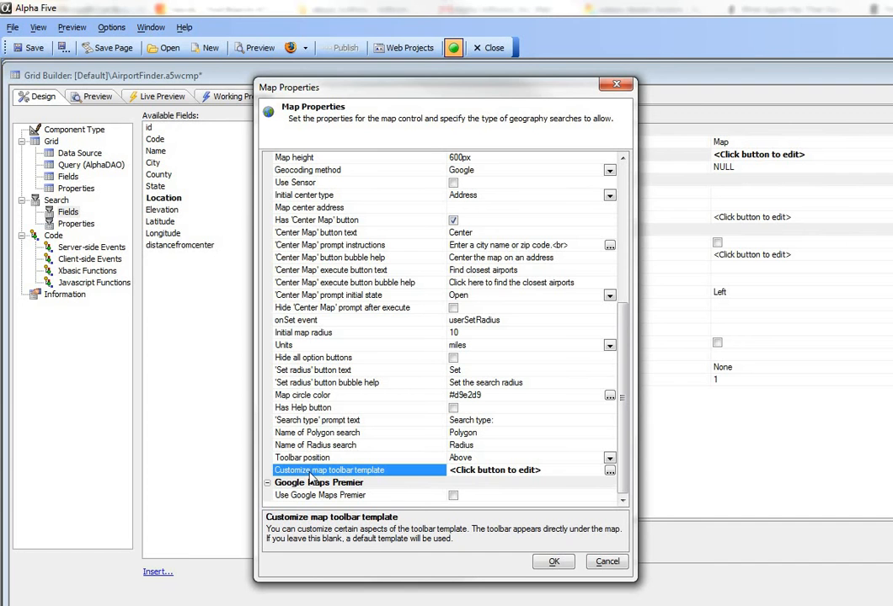
pyautogui.click(610, 471)
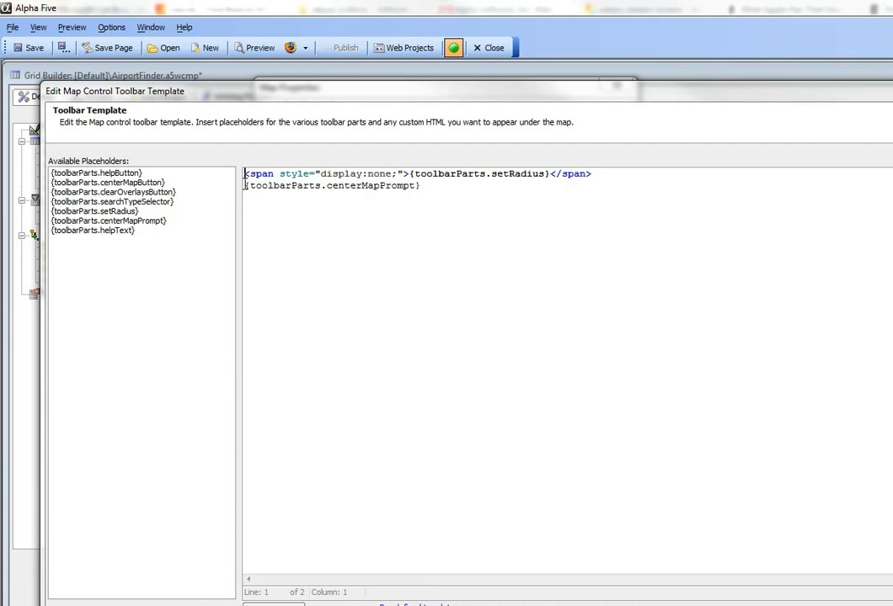
pyautogui.moveTo(244, 186); pyautogui.dragTo(403, 194)
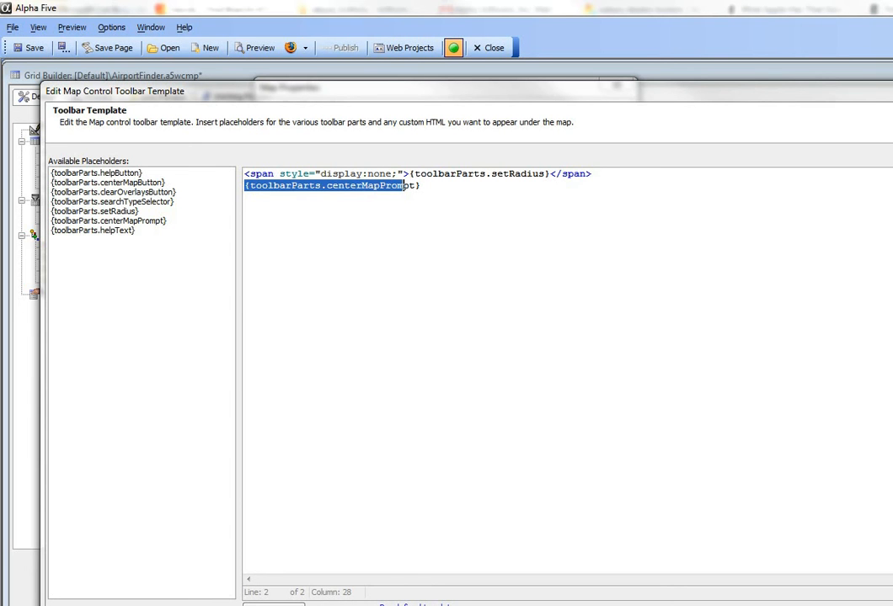
pyautogui.press('Escape')
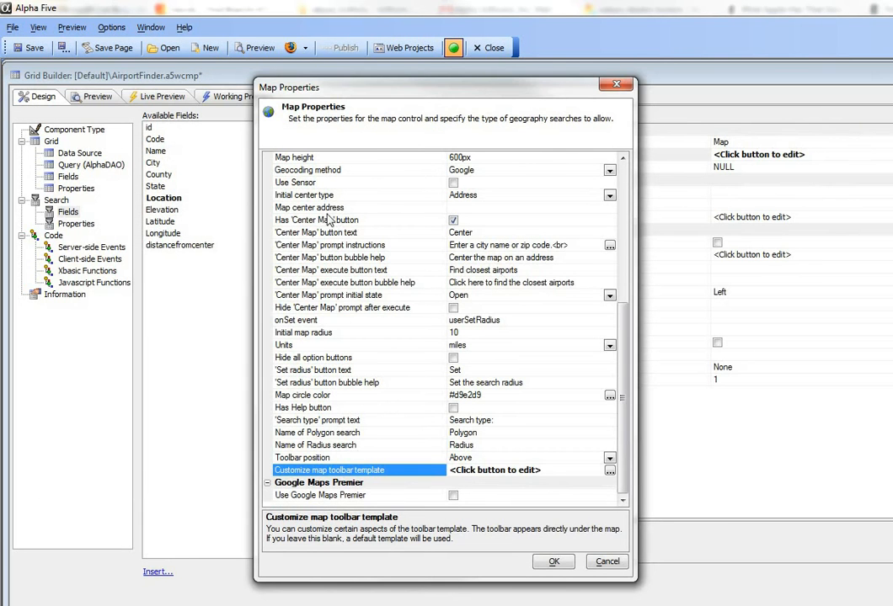
# Select Radius as the search type in the Location field's map properties and accept them.
pyautogui.scroll(10, 614, 284)
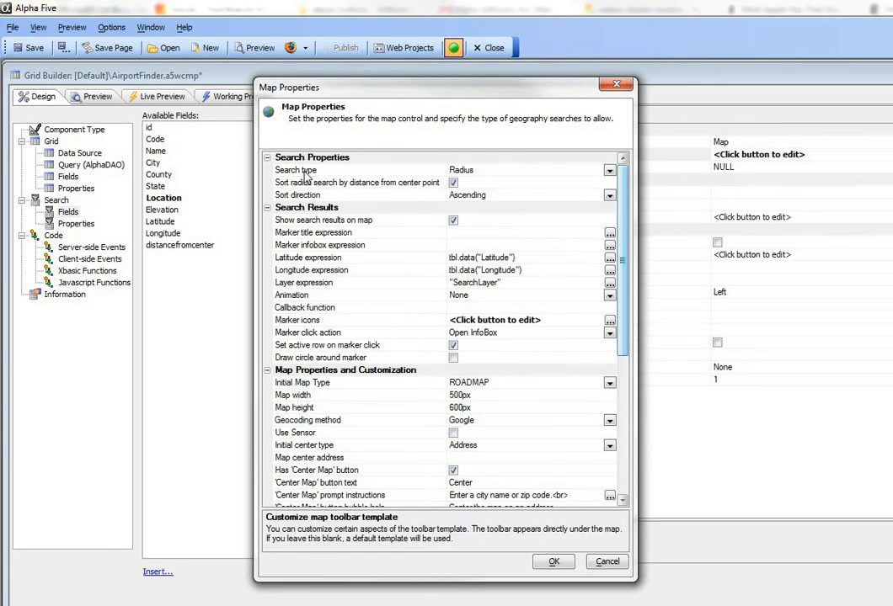
pyautogui.click(344, 177)
pyautogui.click(608, 171)
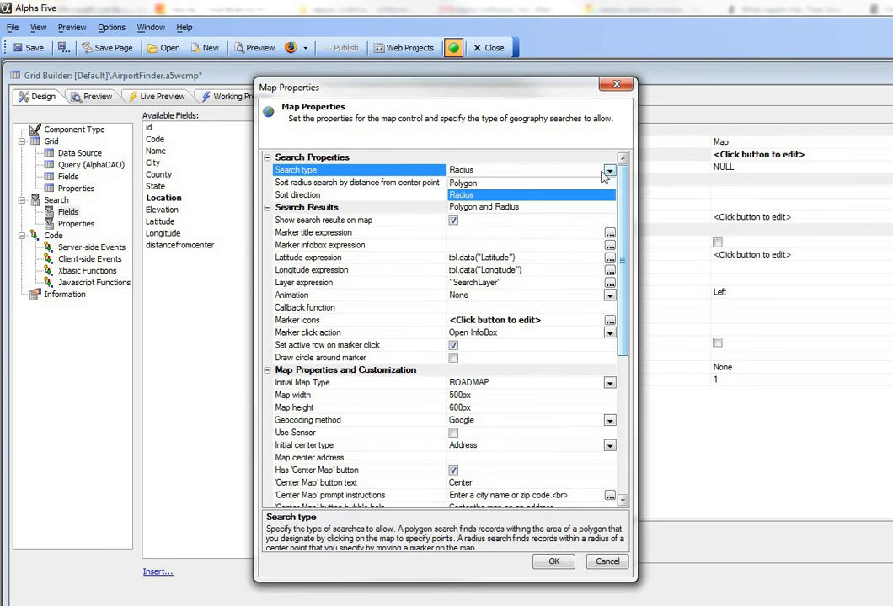
pyautogui.click(461, 197)
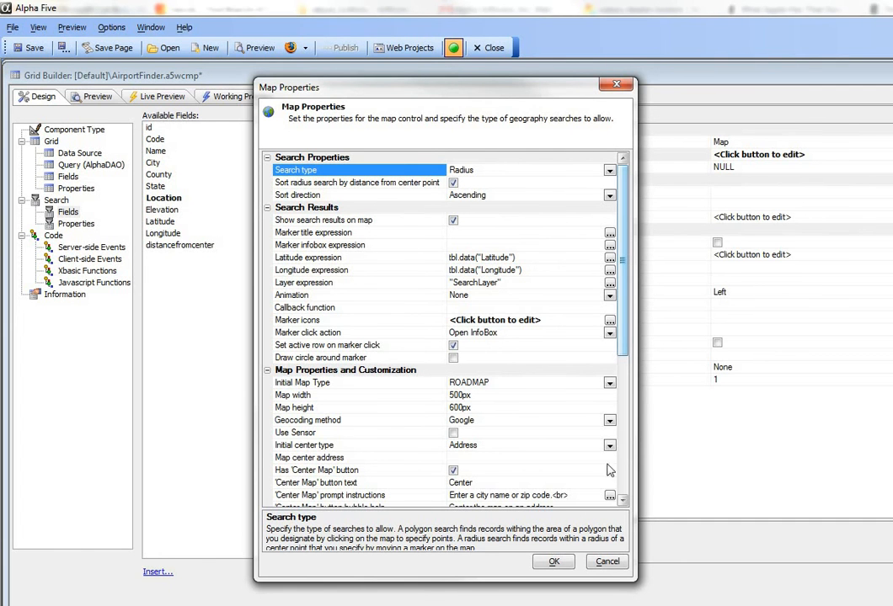
pyautogui.click(553, 563)
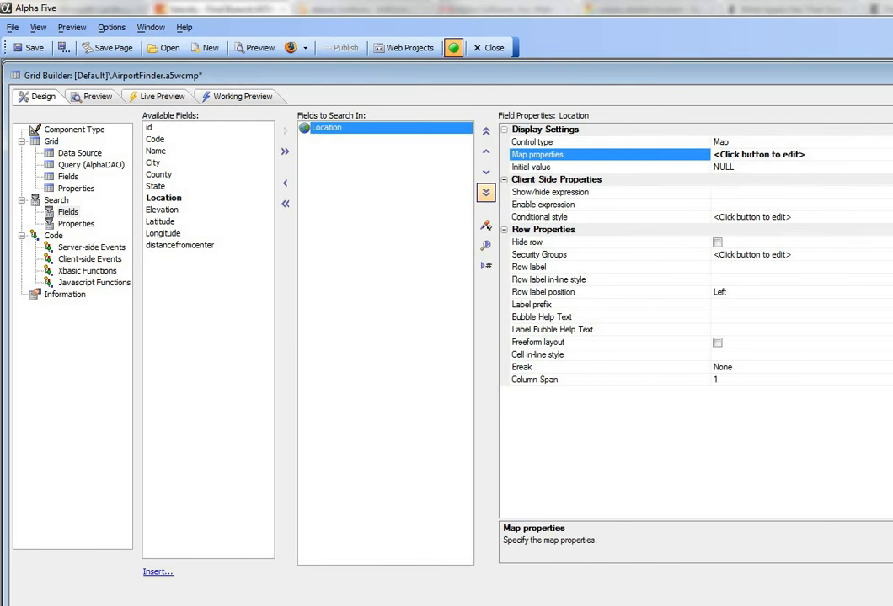
# Reopen the Location field's map properties and examine the initial map radius and its units.
pyautogui.click(889, 155)
pyautogui.moveTo(587, 135); pyautogui.dragTo(461, 98)
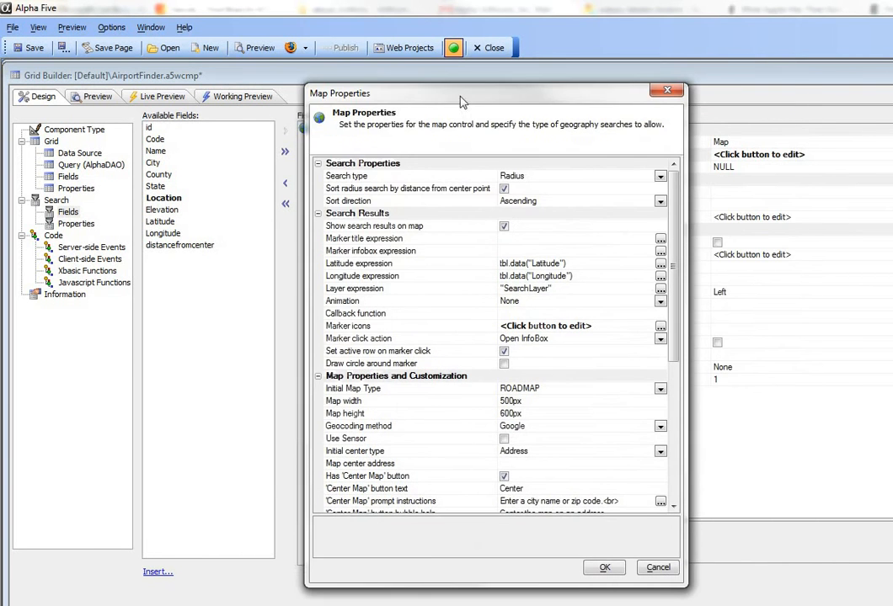
pyautogui.scroll(-7, 524, 497)
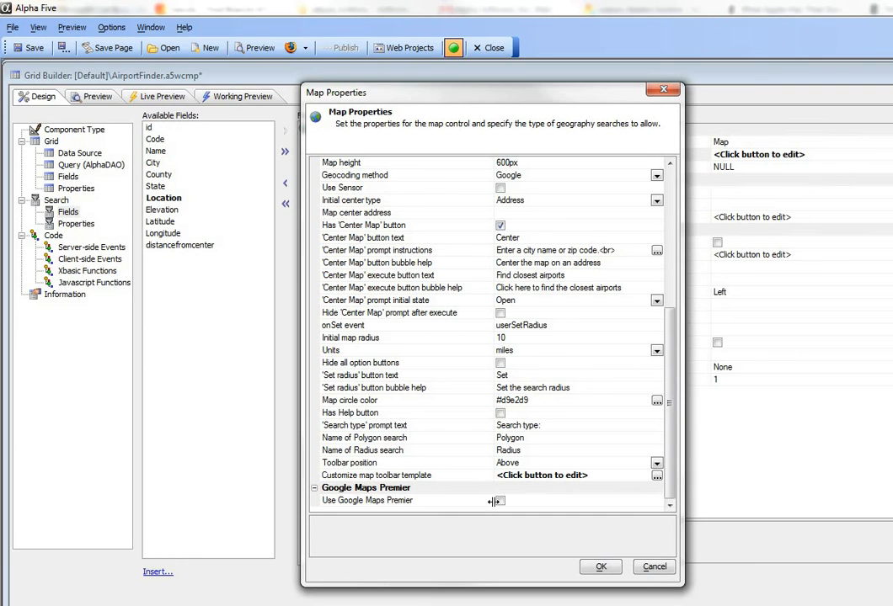
pyautogui.click(357, 340)
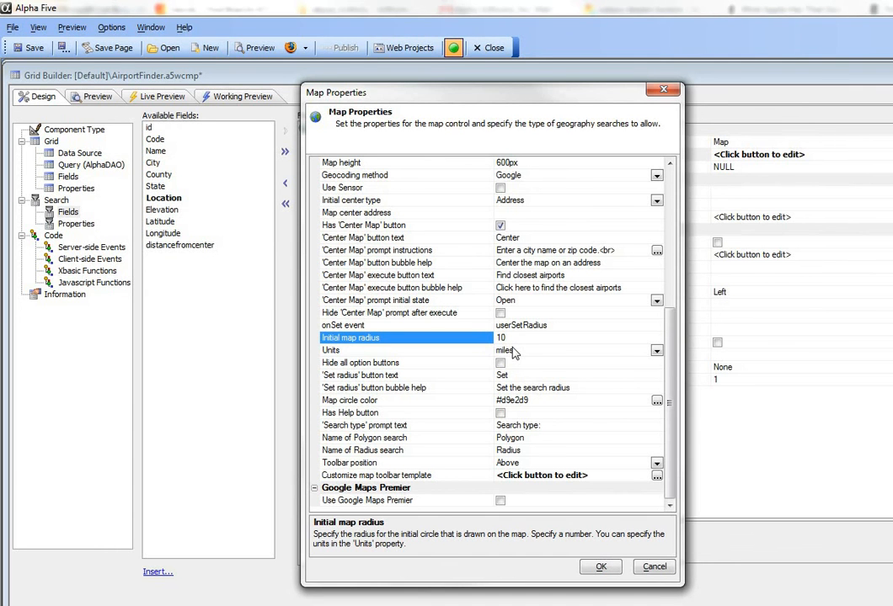
# Examine the hidden span around the setRadius placeholder in the map toolbar template, and close the map properties.
pyautogui.click(656, 477)
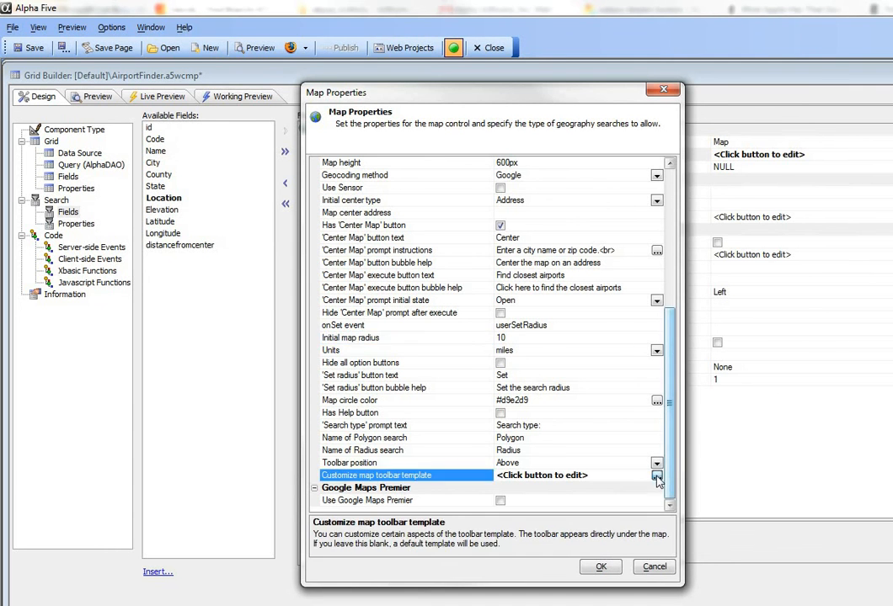
pyautogui.click(657, 477)
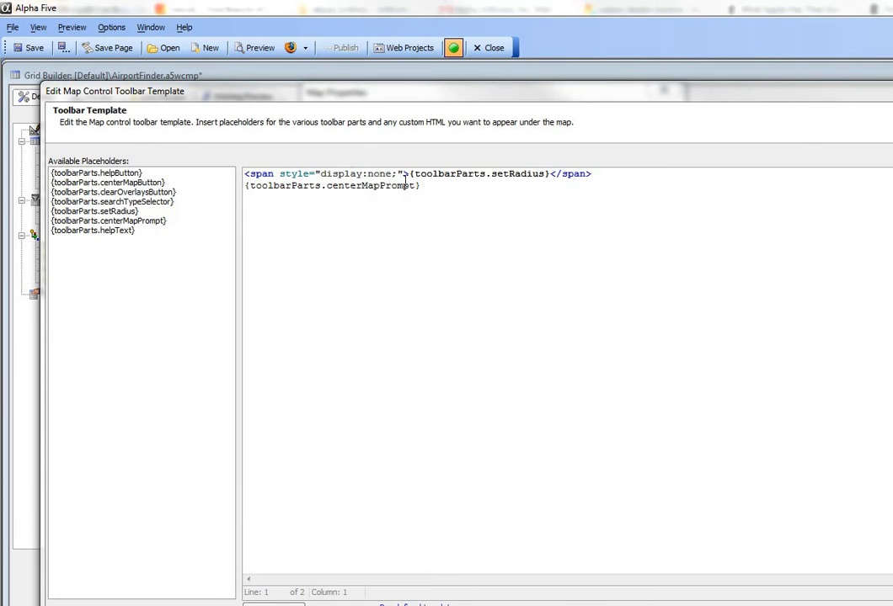
pyautogui.moveTo(410, 174); pyautogui.dragTo(550, 174)
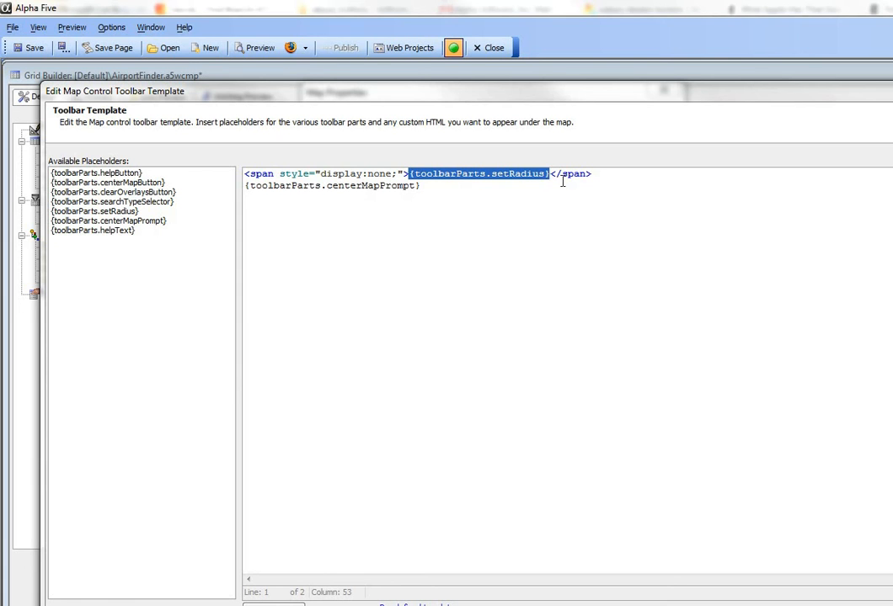
pyautogui.click(411, 175)
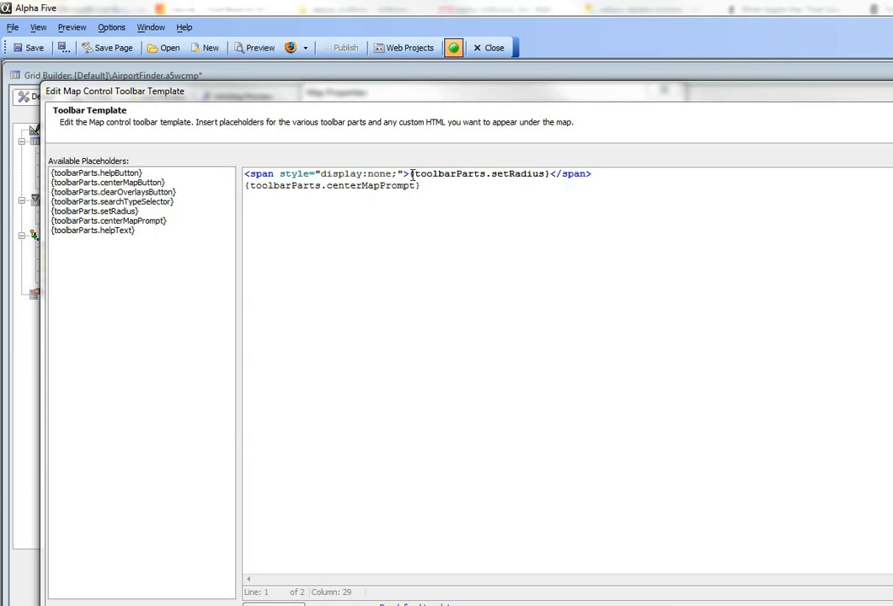
pyautogui.moveTo(410, 175); pyautogui.dragTo(549, 175)
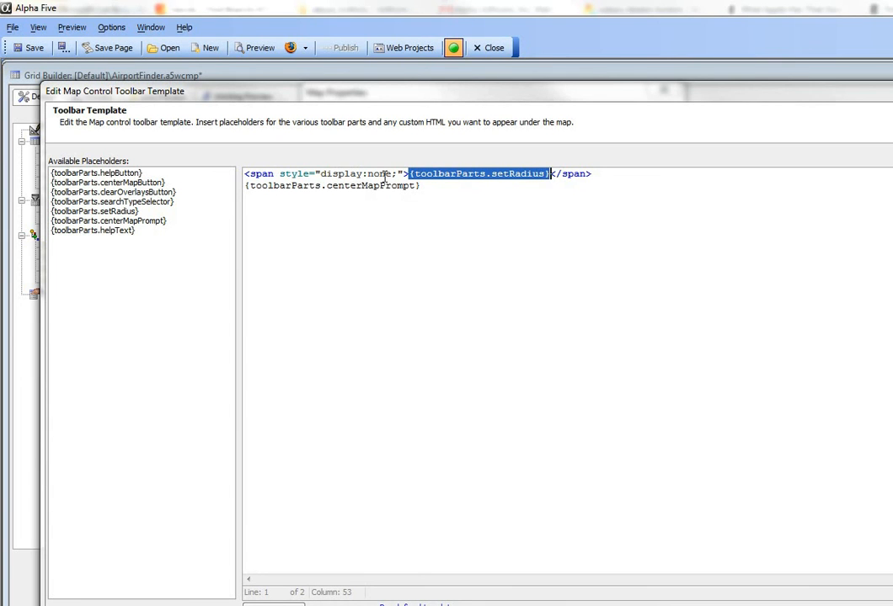
pyautogui.moveTo(245, 174); pyautogui.dragTo(642, 179)
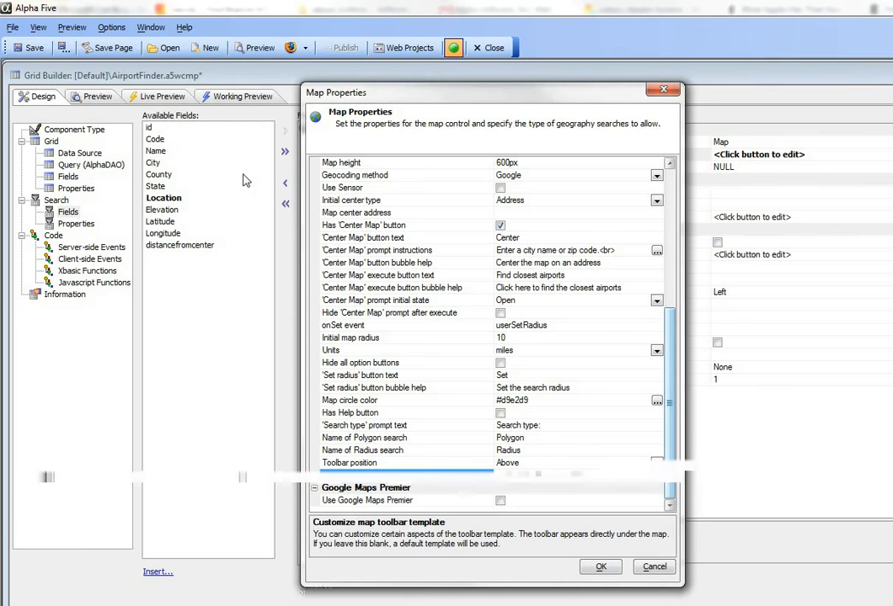
pyautogui.click(594, 513)
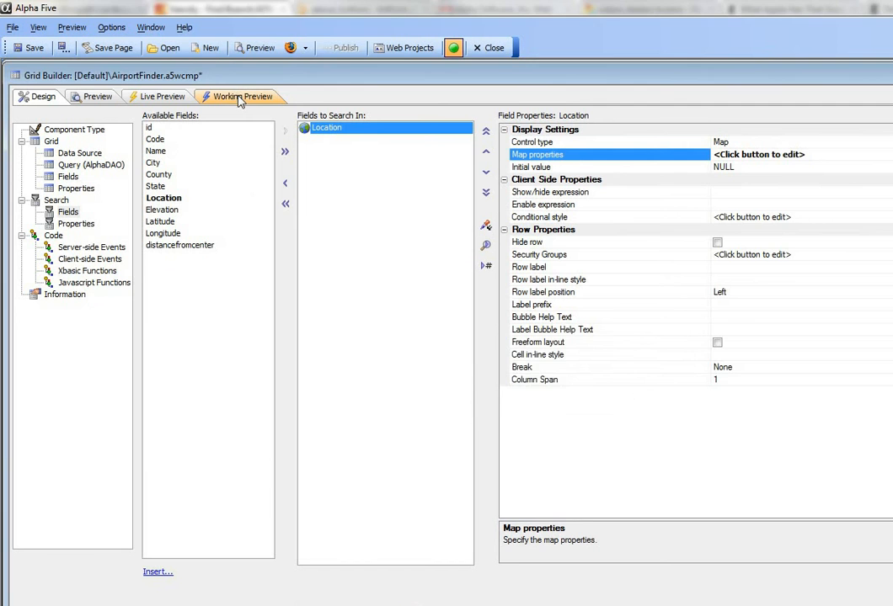
# In the MAPsearch grid's working preview, switch the map's search type to Radius and apply a radius of 12 miles.
pyautogui.click(240, 97)
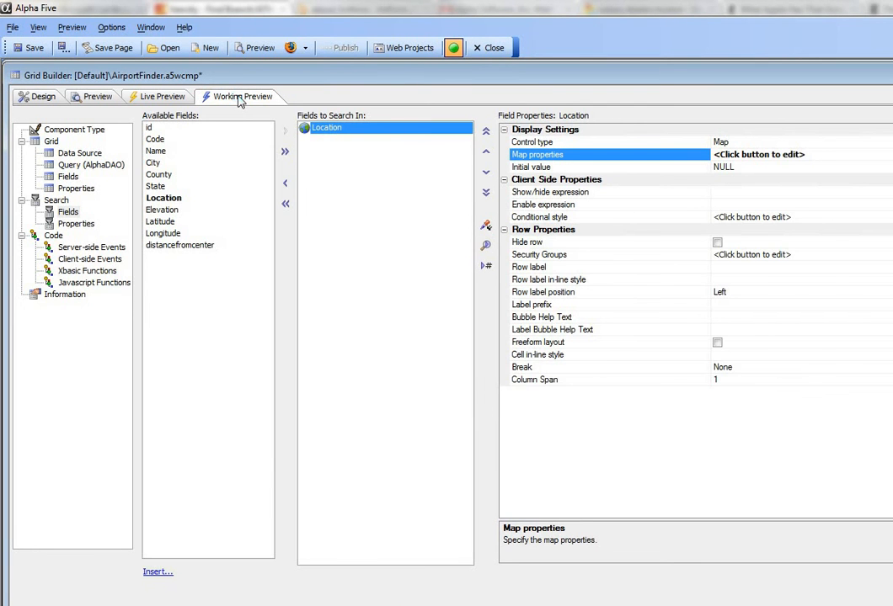
pyautogui.click(240, 97)
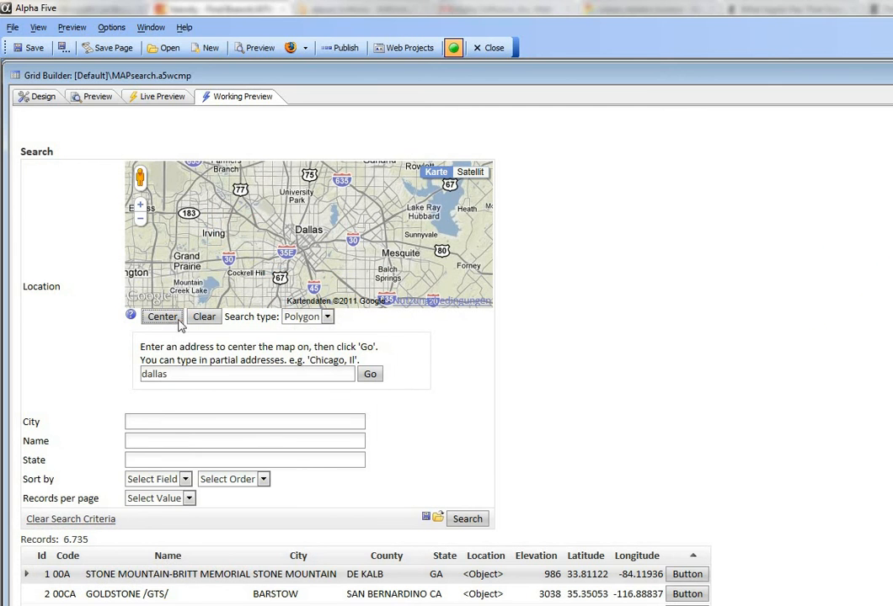
pyautogui.click(316, 316)
pyautogui.click(286, 343)
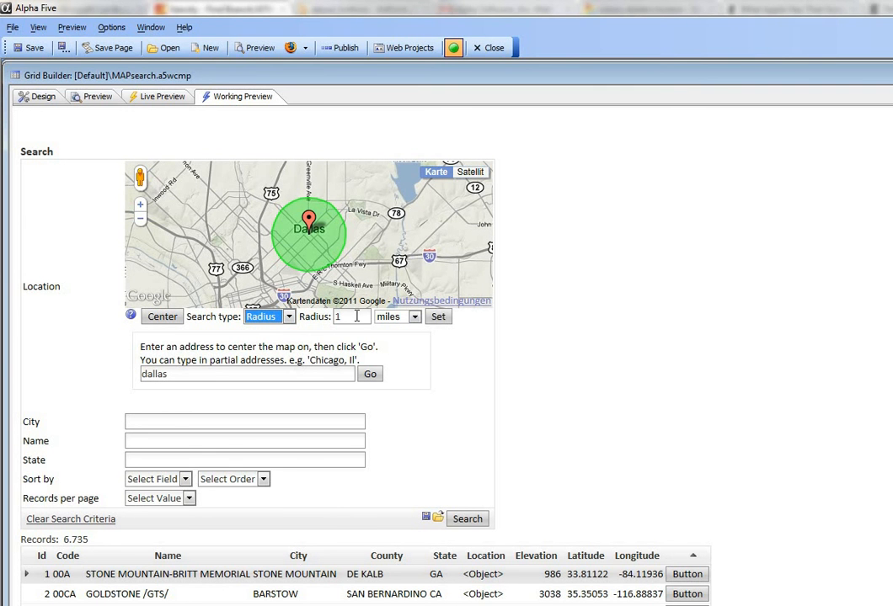
pyautogui.moveTo(356, 316); pyautogui.dragTo(337, 316)
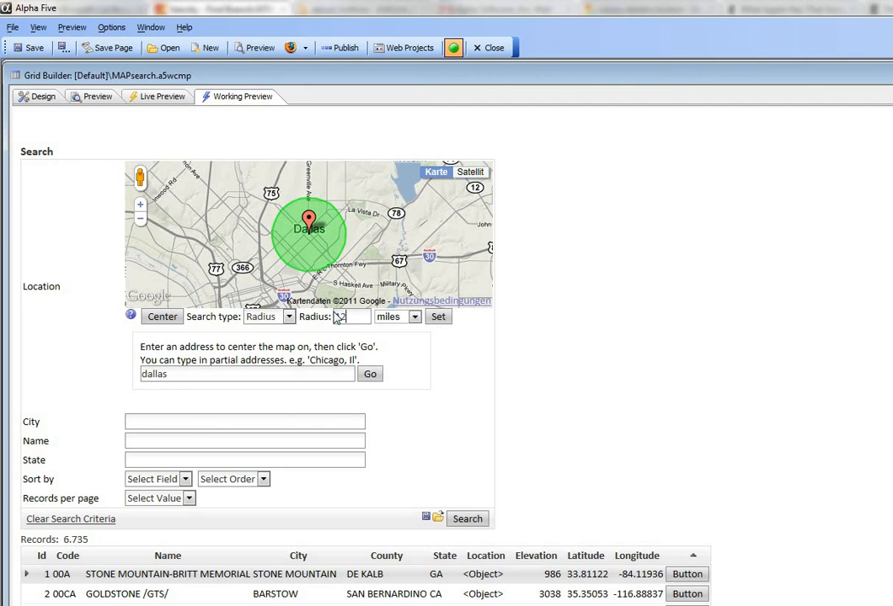
pyautogui.write('12')
pyautogui.click(438, 318)
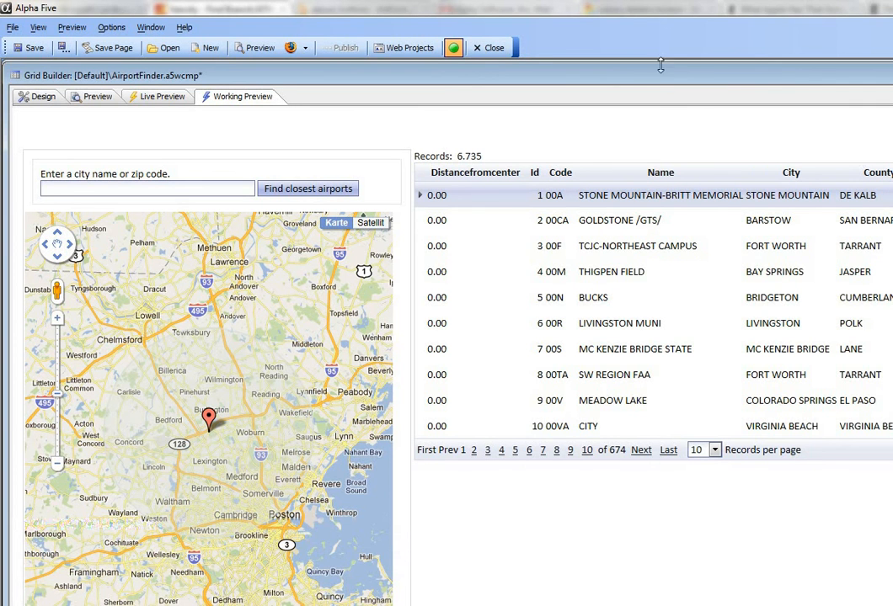
# Move the AirportFinder preview window to show the State column and the numbered markers of the airport grid.
pyautogui.moveTo(682, 81); pyautogui.dragTo(518, 66)
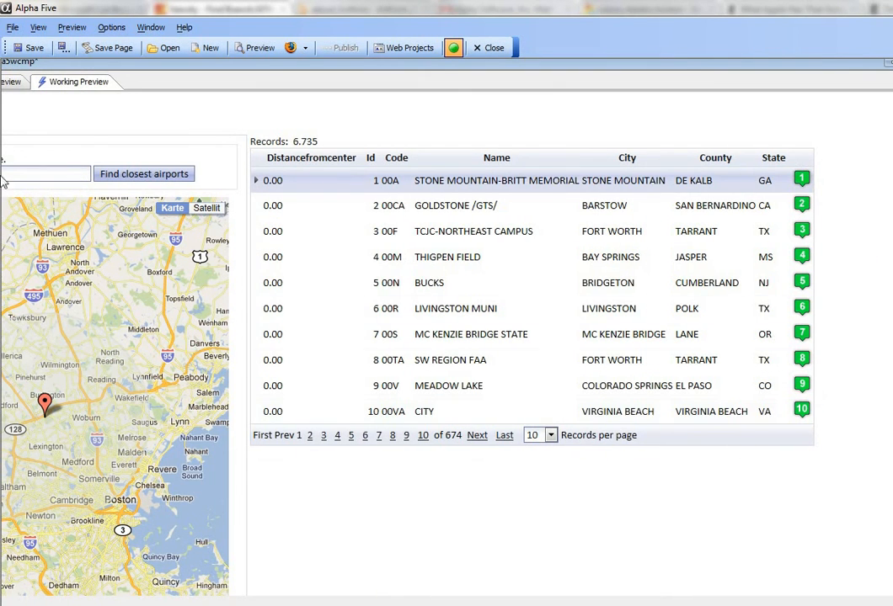
# In the AirportFinder working preview, find the airports closest to the city "dallas".
pyautogui.moveTo(102, 61); pyautogui.dragTo(195, 100)
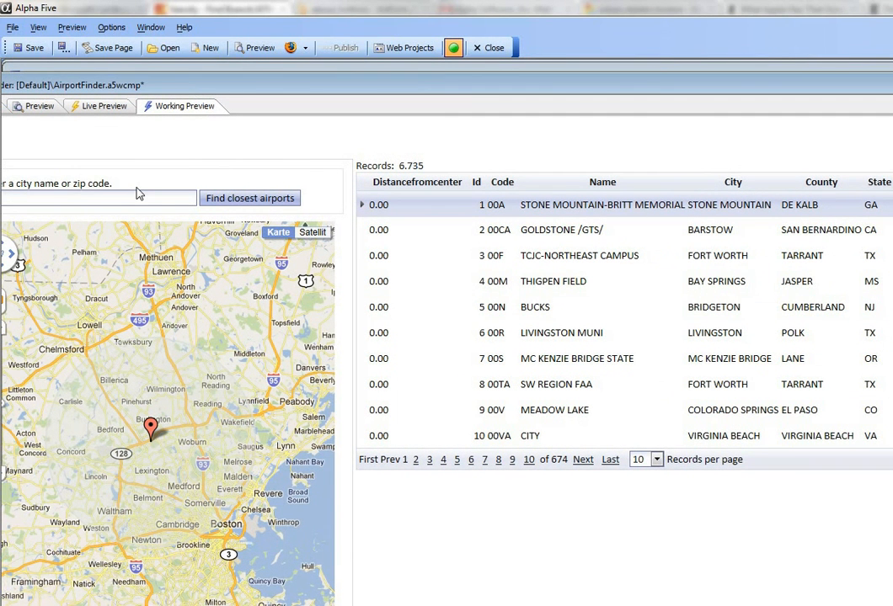
pyautogui.moveTo(101, 84); pyautogui.dragTo(182, 81)
pyautogui.moveTo(405, 244)
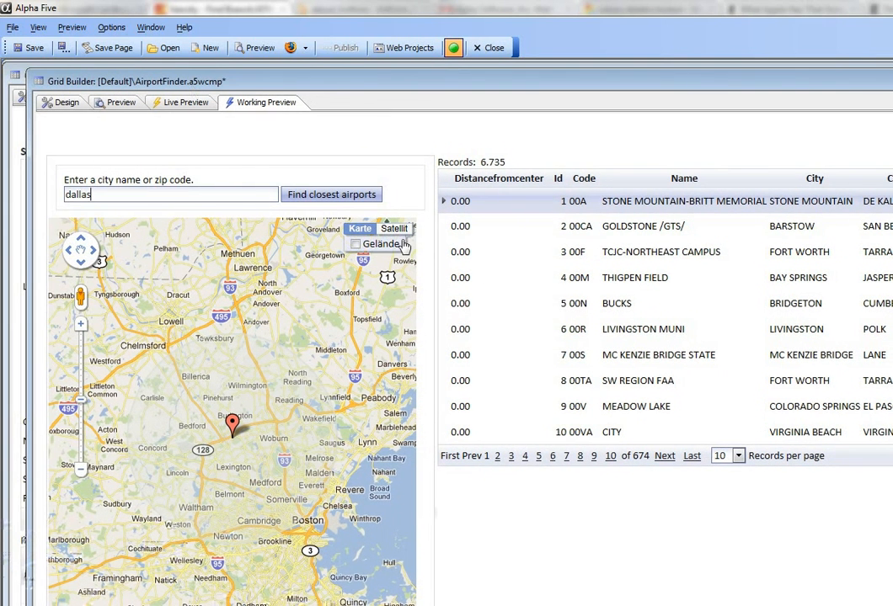
pyautogui.click(309, 198)
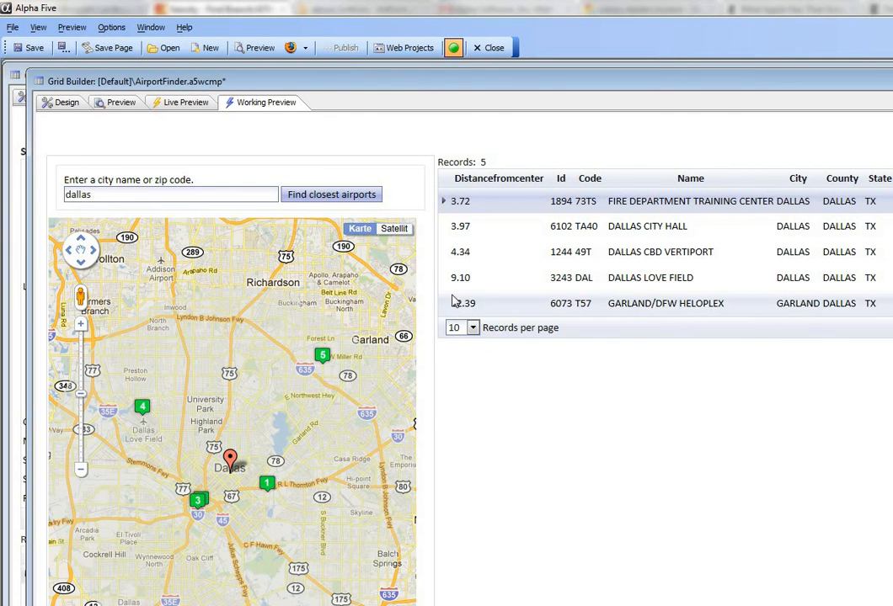
# Bring the grid's marker column into view and select map markers 4, 5 and 1 to check their linked airport rows.
pyautogui.moveTo(419, 92); pyautogui.dragTo(359, 83)
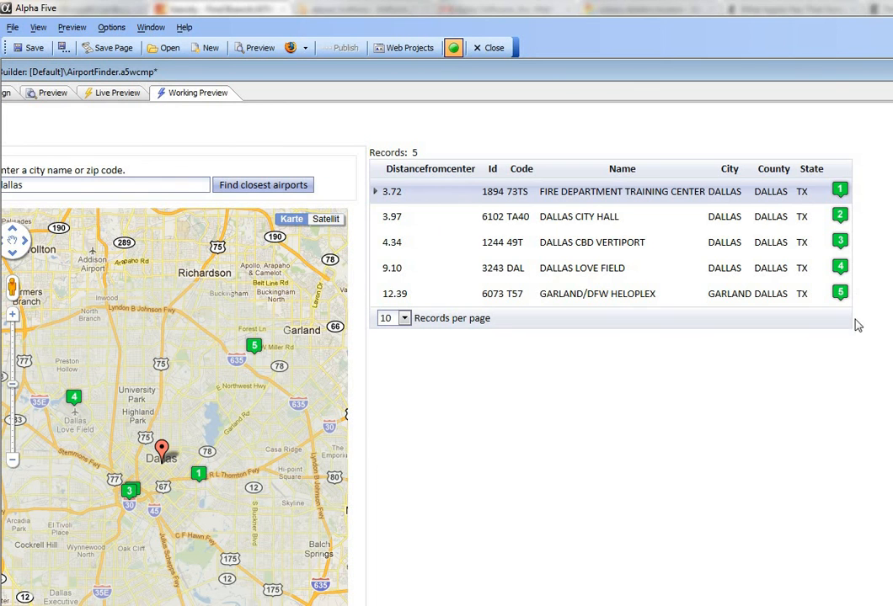
pyautogui.click(75, 398)
pyautogui.click(255, 349)
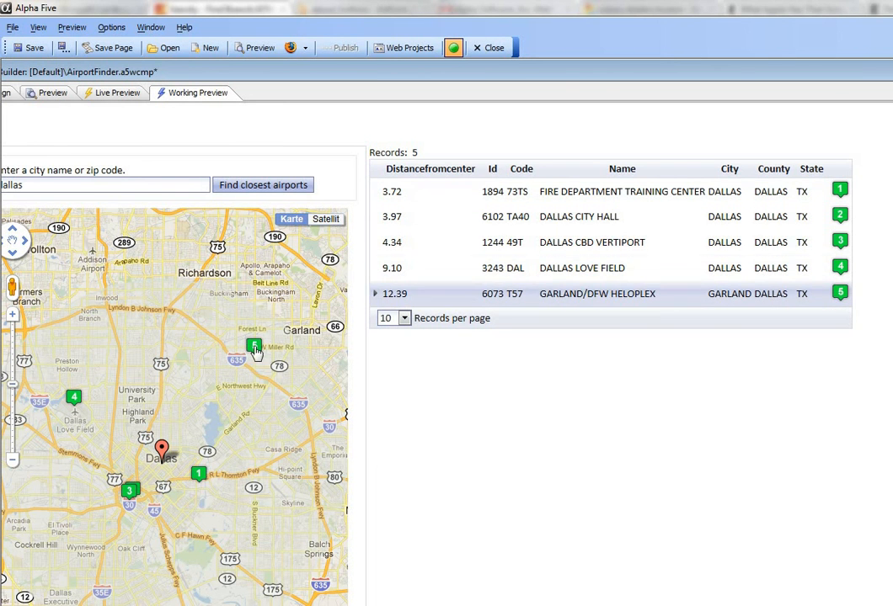
pyautogui.click(200, 473)
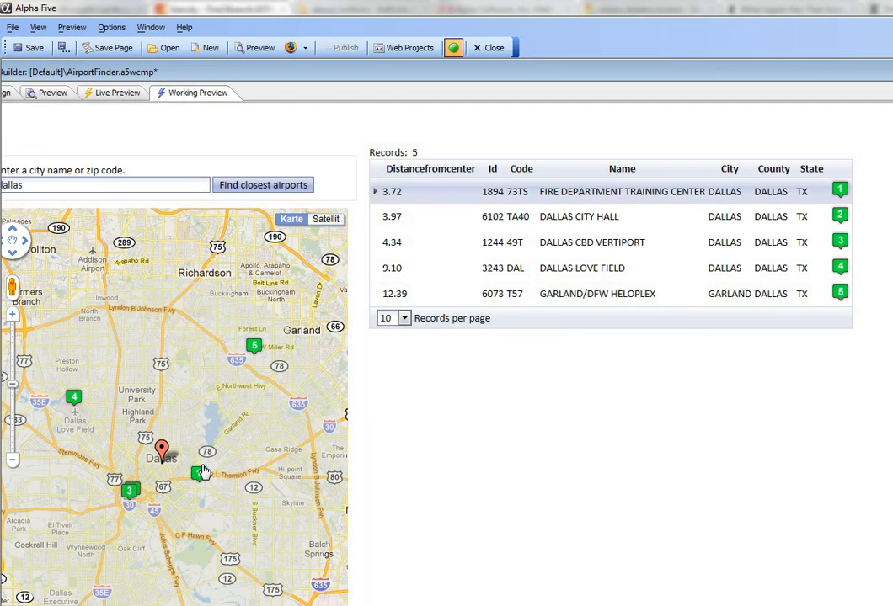